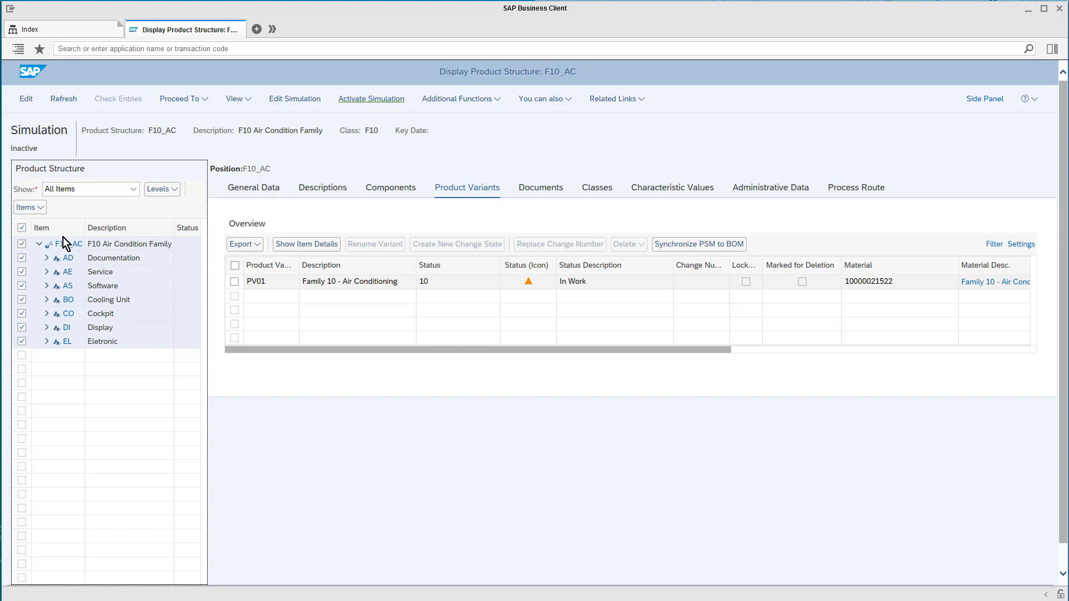
- Expand all levels of the F10_AC product structure and scroll down through it
{"action": "left_click", "coordinate": [182, 190]}
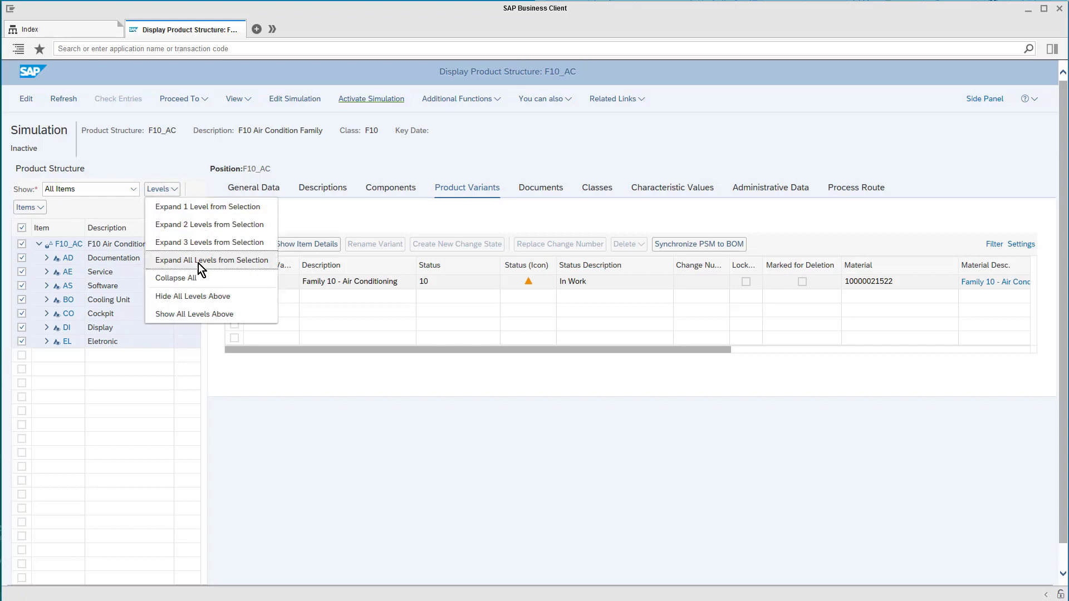
{"action": "left_click", "coordinate": [204, 263]}
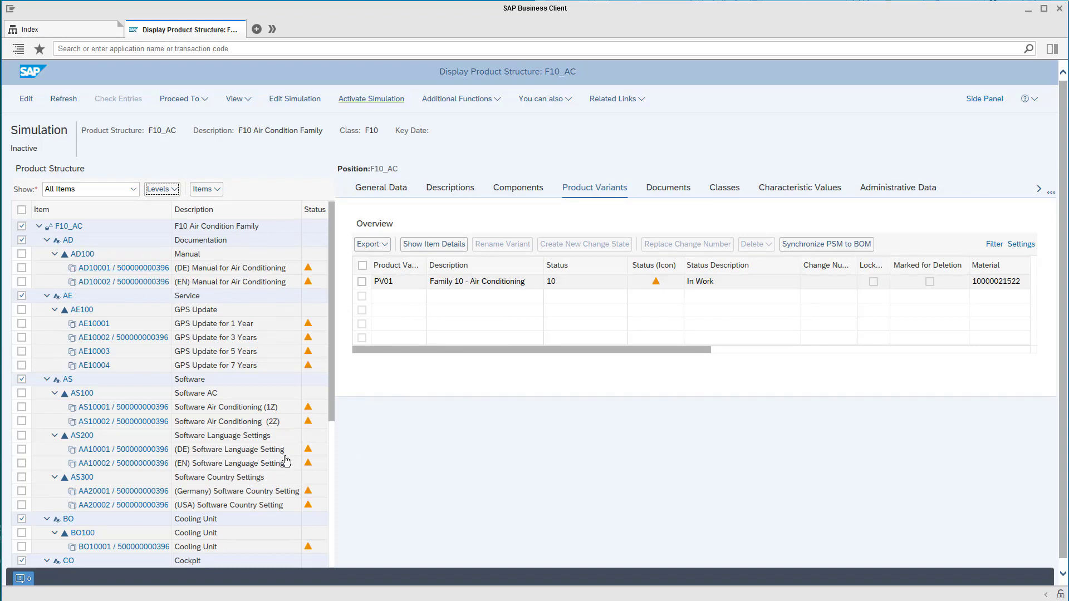
{"action": "scroll", "coordinate": [250, 440], "scroll_direction": "down", "scroll_amount": 2}
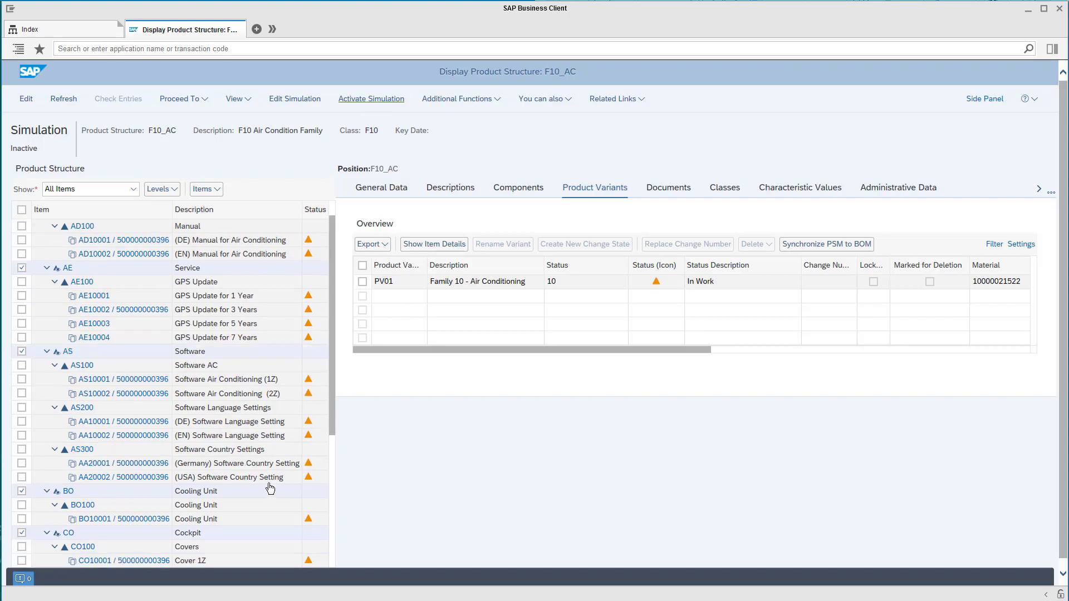
{"action": "scroll", "coordinate": [269, 502], "scroll_direction": "down", "scroll_amount": 3}
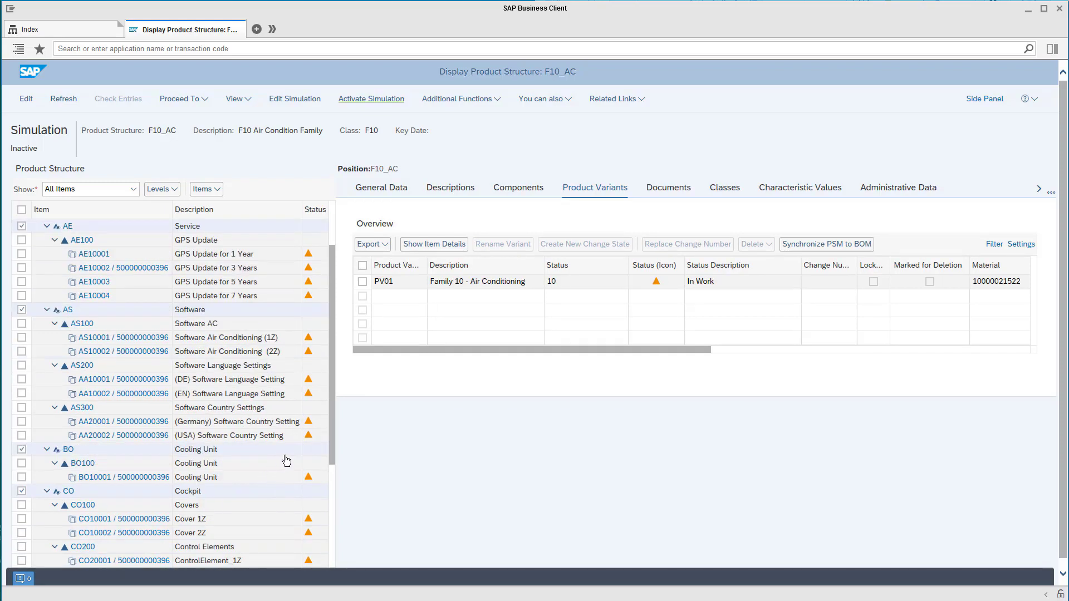
{"action": "scroll", "coordinate": [285, 461], "scroll_direction": "down", "scroll_amount": 1}
{"action": "scroll", "coordinate": [136, 548], "scroll_direction": "down", "scroll_amount": 1}
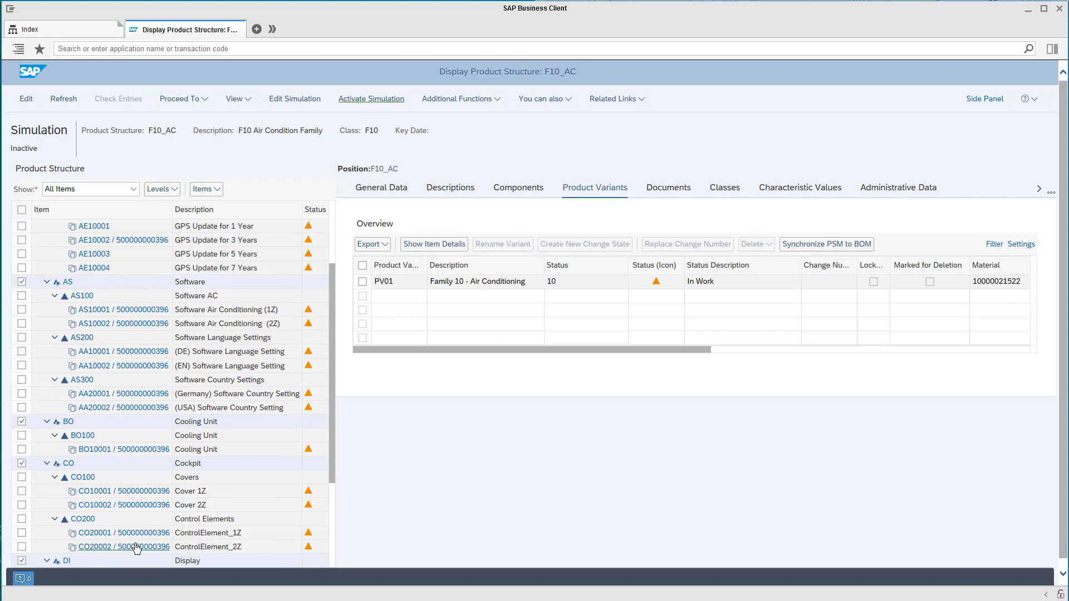
- Check CO20001's selection condition, then list CO200's 1 Zone and 2 Zone item variants
{"action": "left_click", "coordinate": [144, 535]}
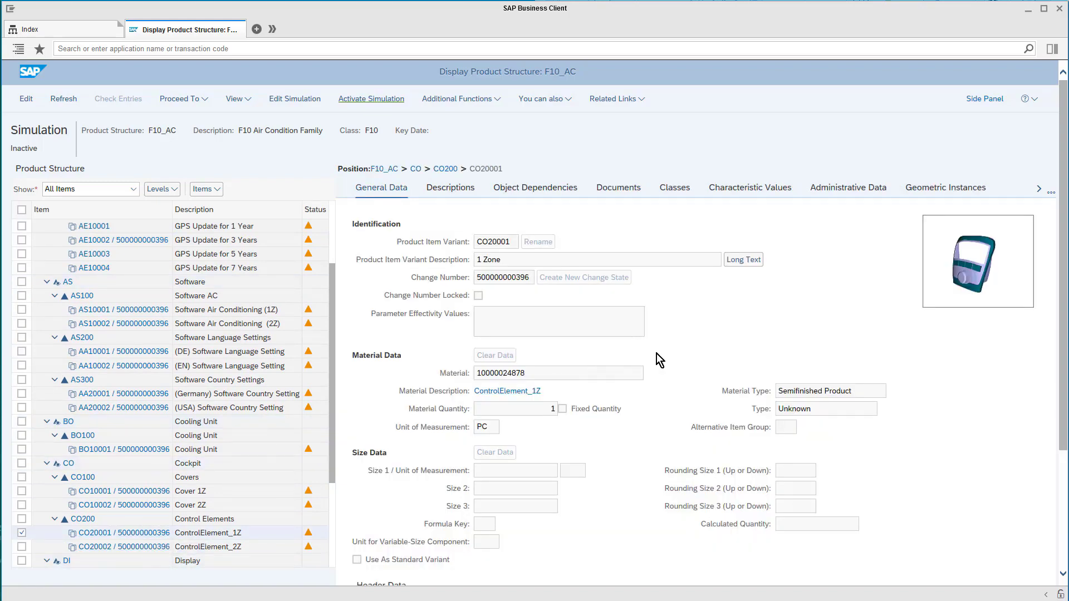
{"action": "left_click", "coordinate": [554, 189]}
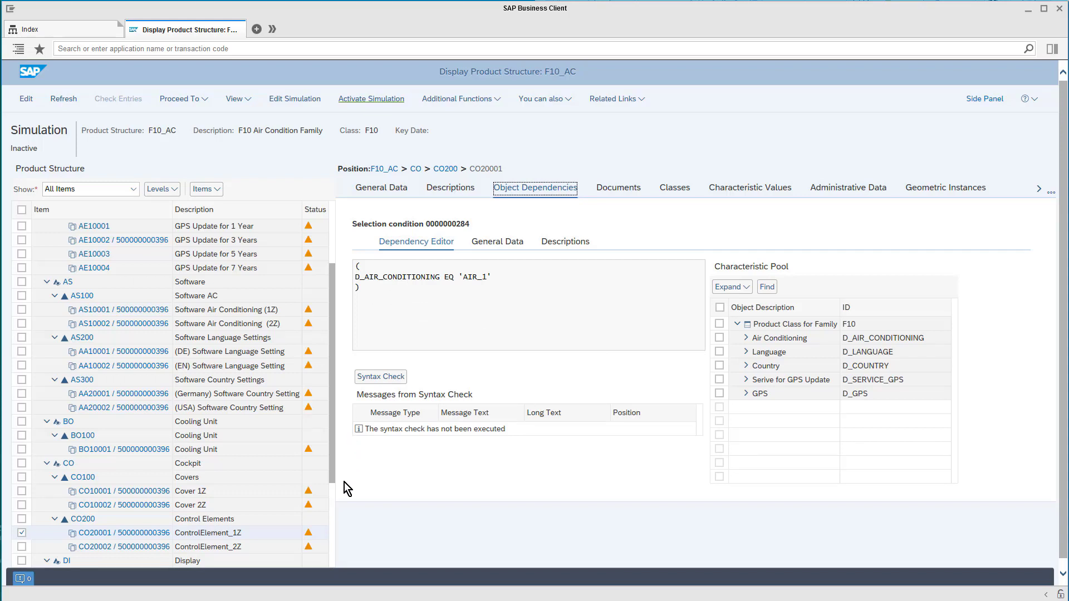
{"action": "left_click", "coordinate": [245, 519]}
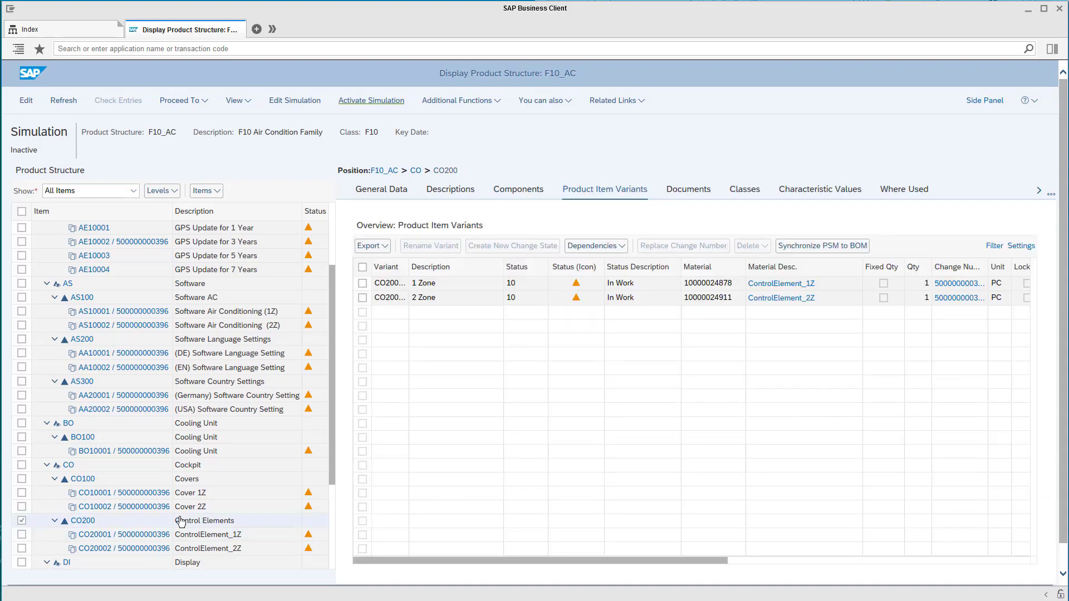
{"action": "left_click", "coordinate": [206, 191]}
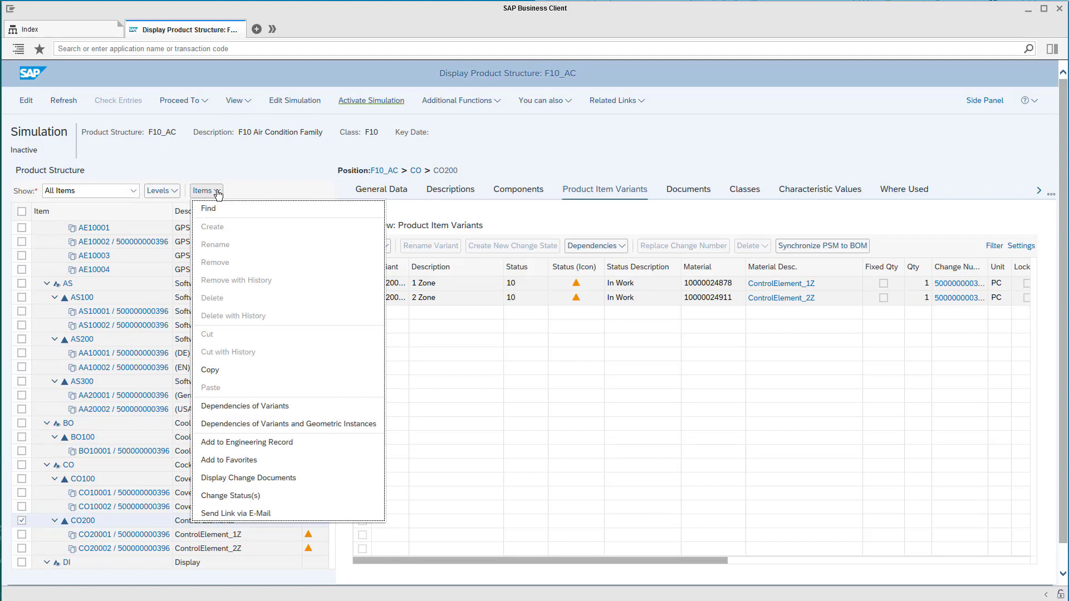
{"action": "left_click", "coordinate": [267, 406]}
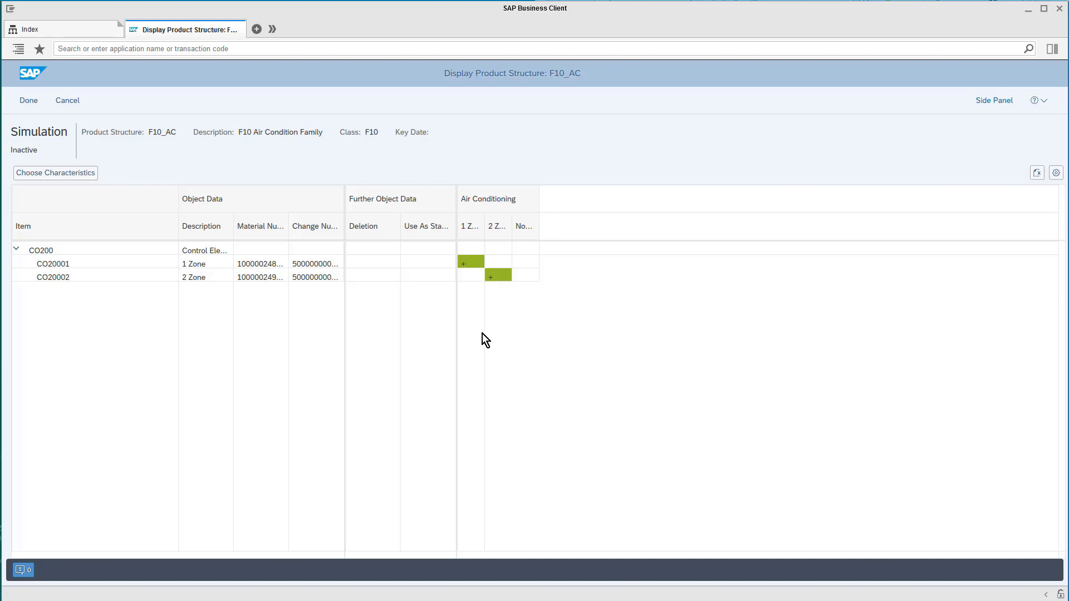
{"action": "left_click", "coordinate": [70, 102]}
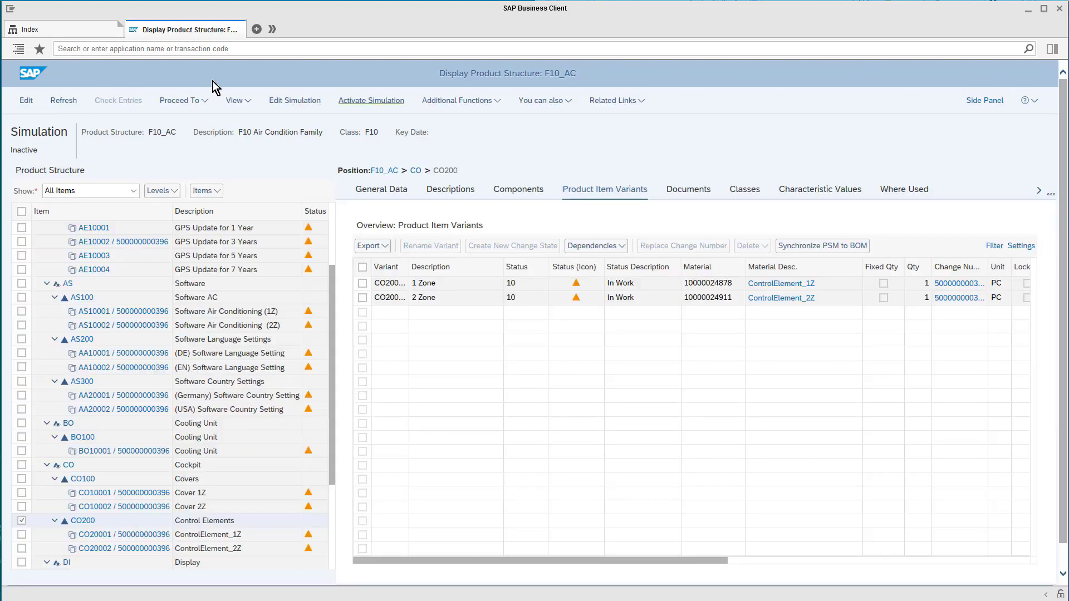
{"action": "left_click", "coordinate": [332, 236]}
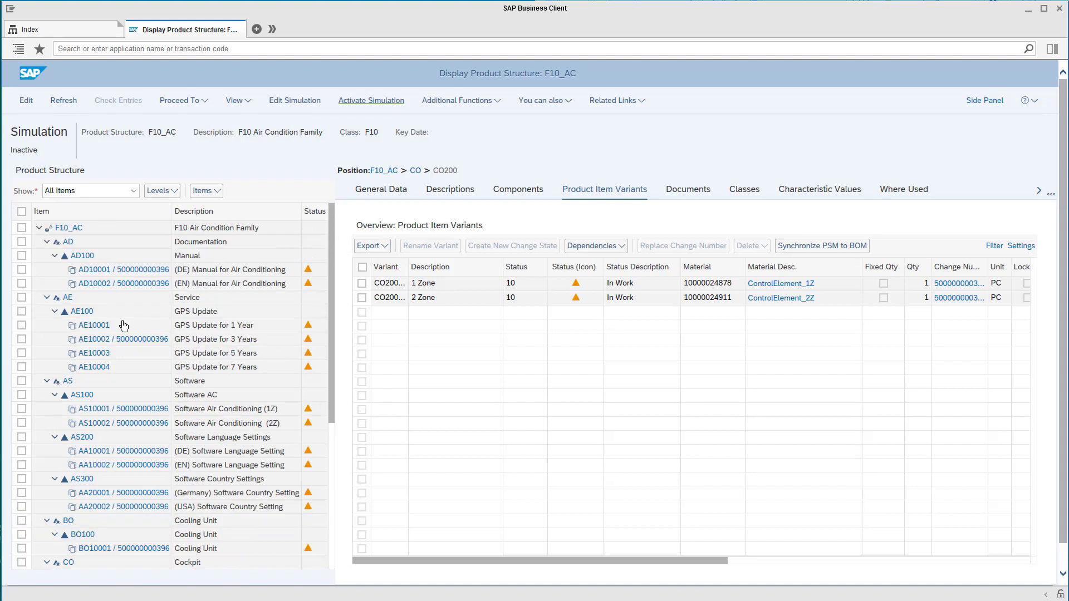
{"action": "left_click", "coordinate": [21, 228]}
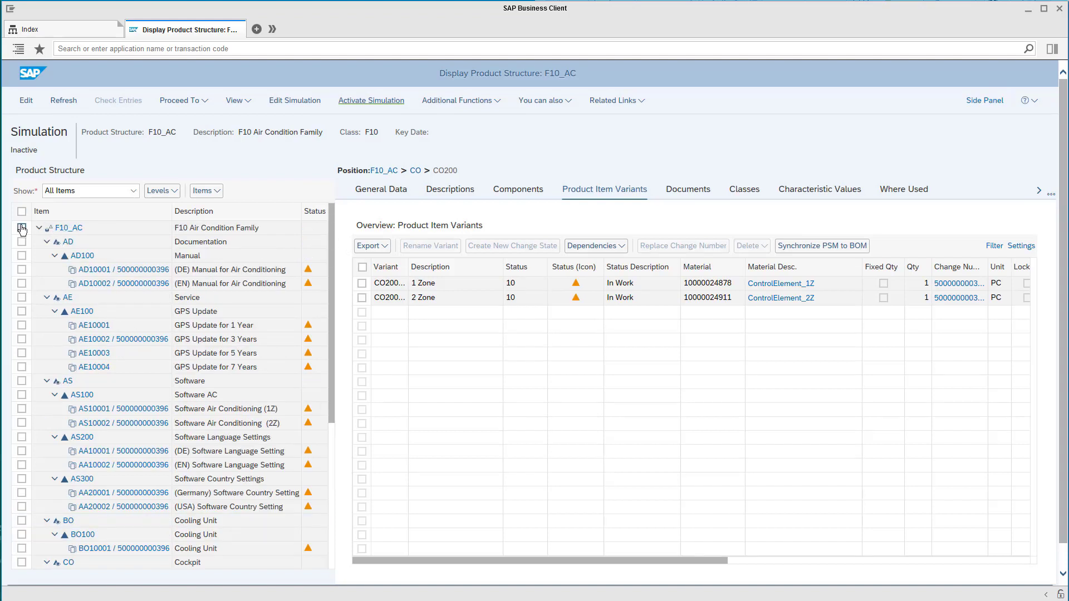
{"action": "left_click", "coordinate": [216, 191]}
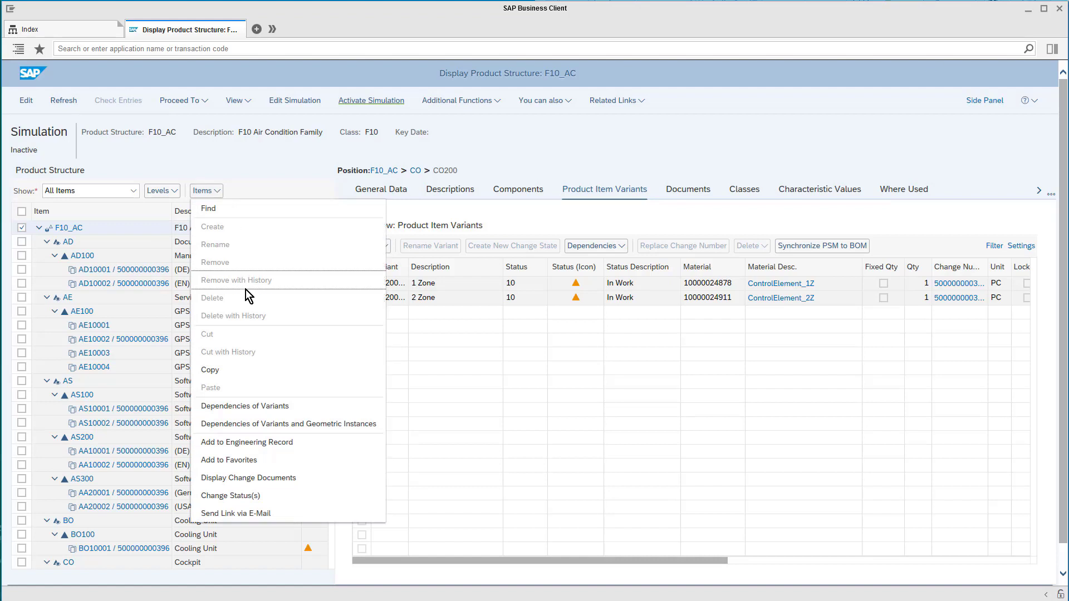
{"action": "left_click", "coordinate": [266, 407]}
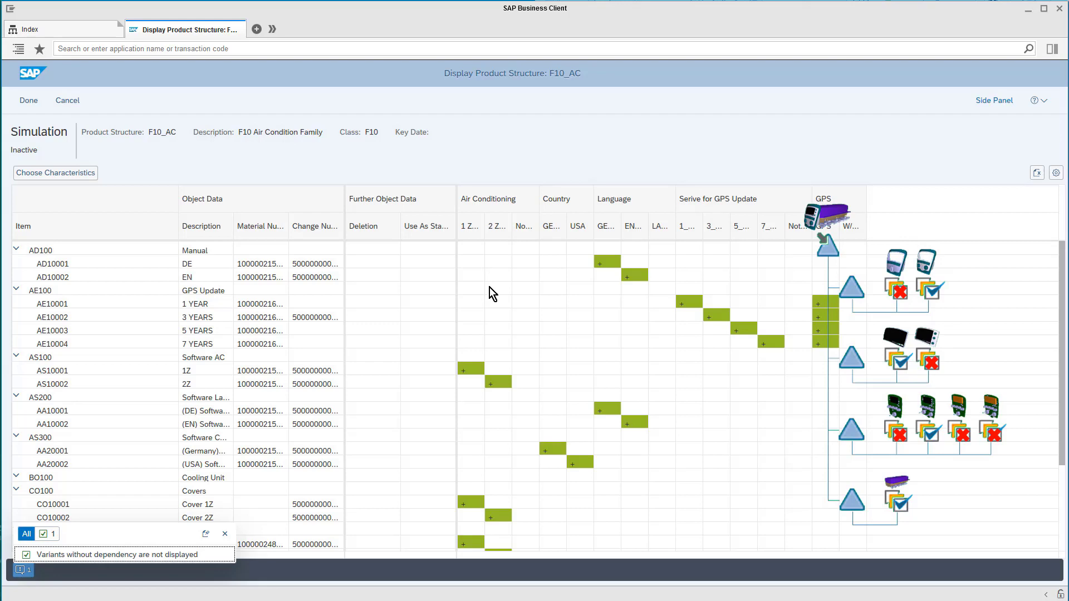
{"action": "scroll", "coordinate": [736, 346], "scroll_direction": "down", "scroll_amount": 1}
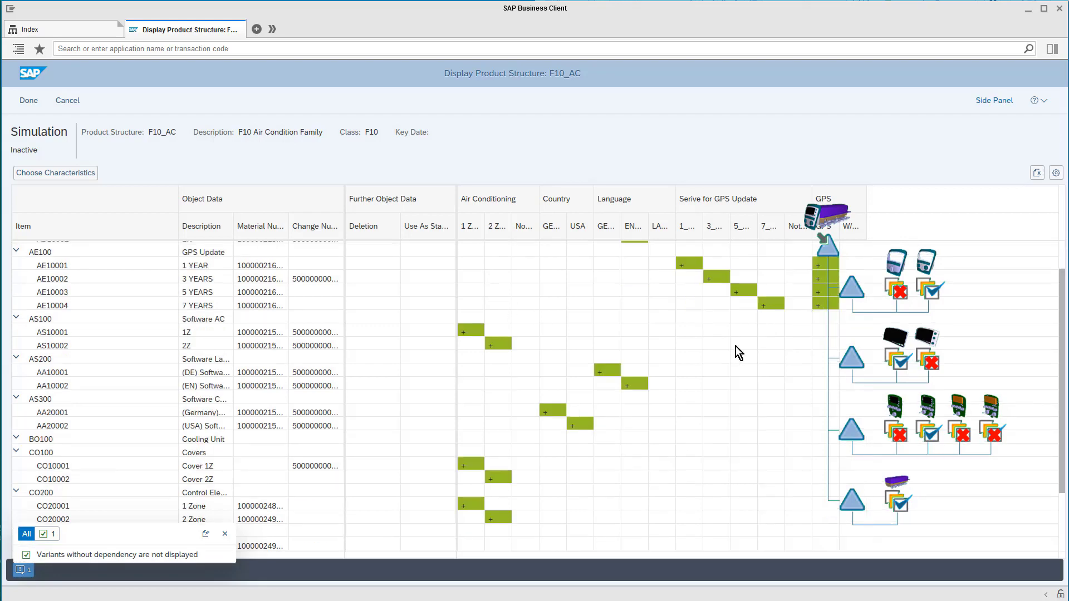
{"action": "scroll", "coordinate": [736, 347], "scroll_direction": "down", "scroll_amount": 2}
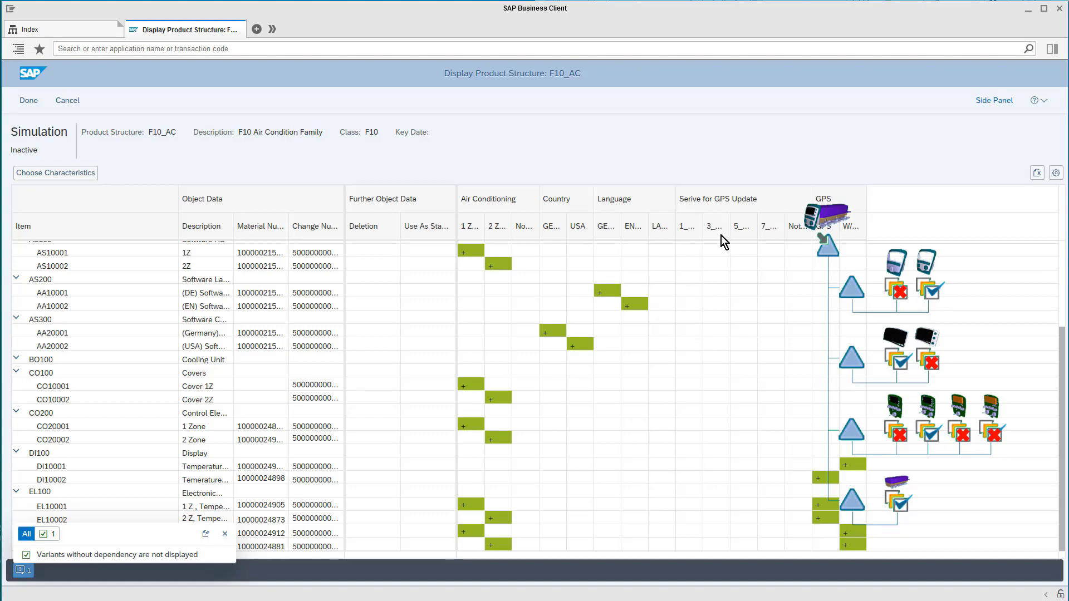
{"action": "left_click", "coordinate": [74, 102]}
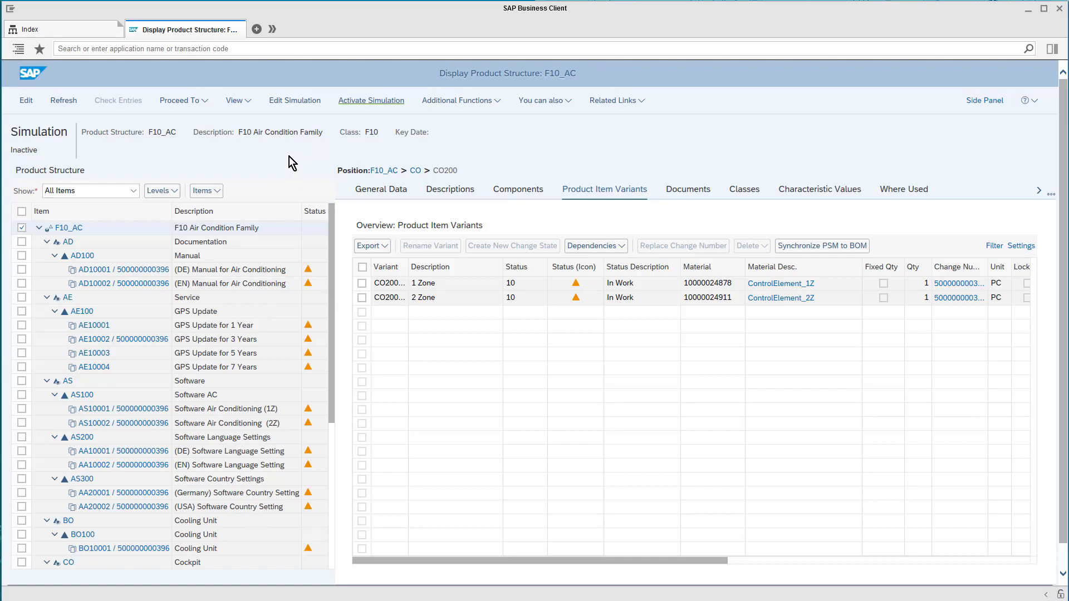
- Create a simulation variant configuration with air conditioning set to AIR_2 (2 Zone)
{"action": "left_click", "coordinate": [299, 105]}
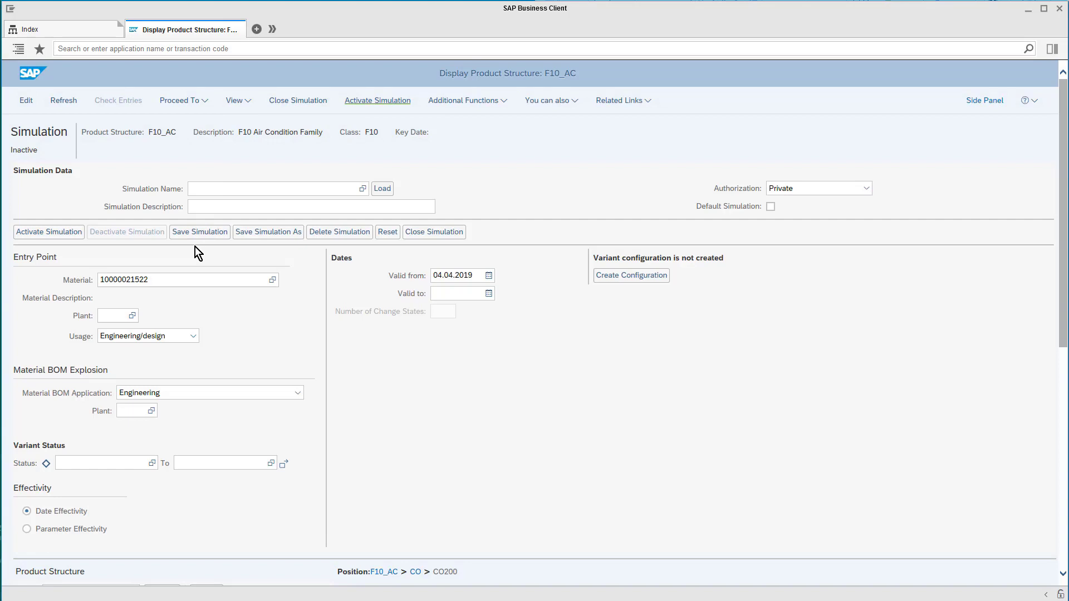
{"action": "left_click", "coordinate": [650, 282]}
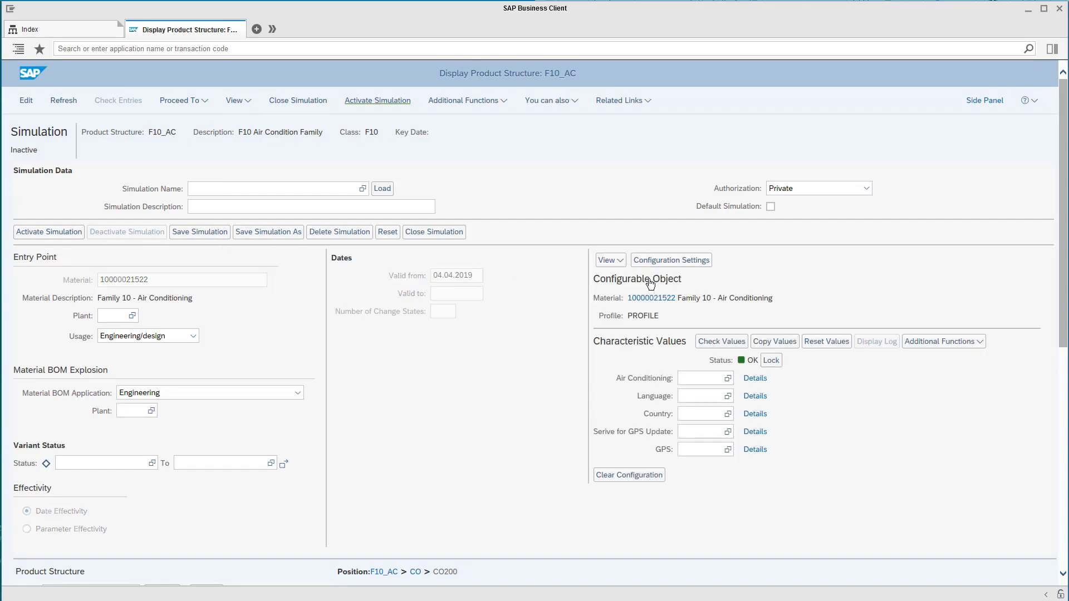
{"action": "left_click", "coordinate": [729, 379]}
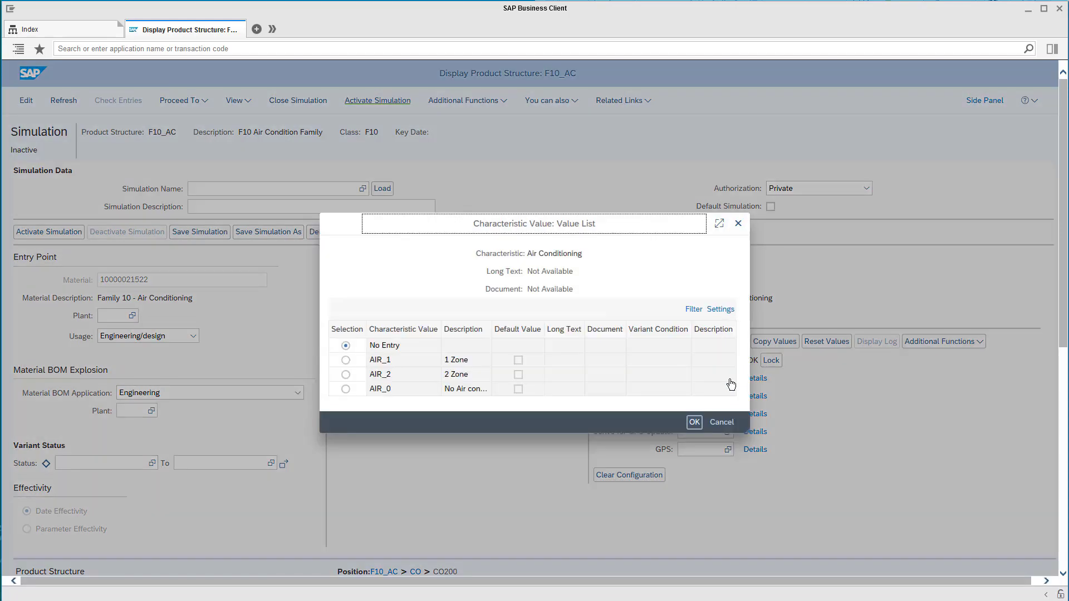
{"action": "left_click", "coordinate": [346, 375]}
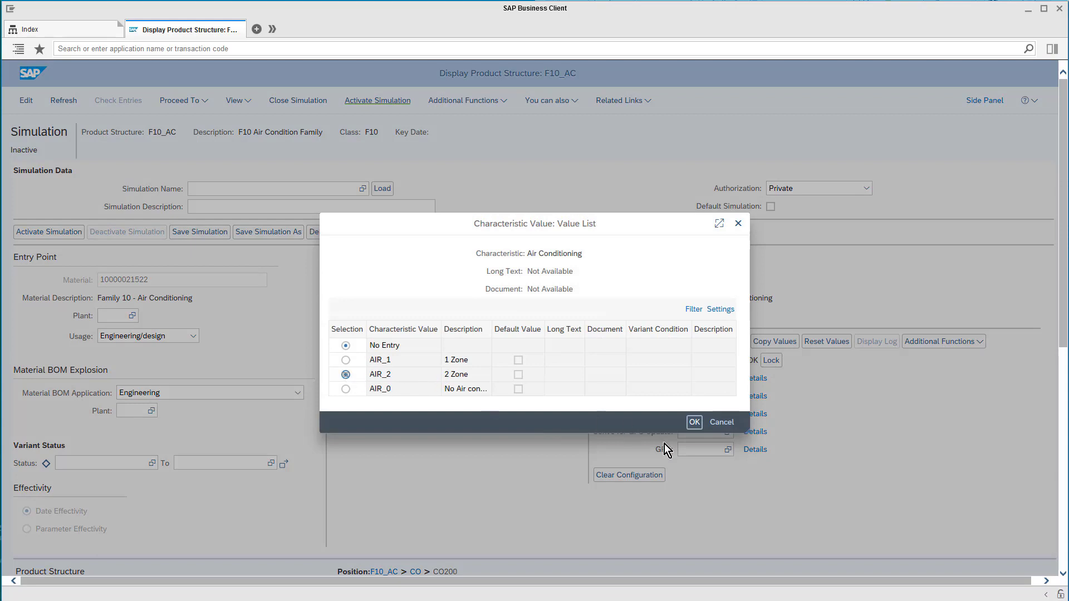
{"action": "left_click", "coordinate": [694, 423]}
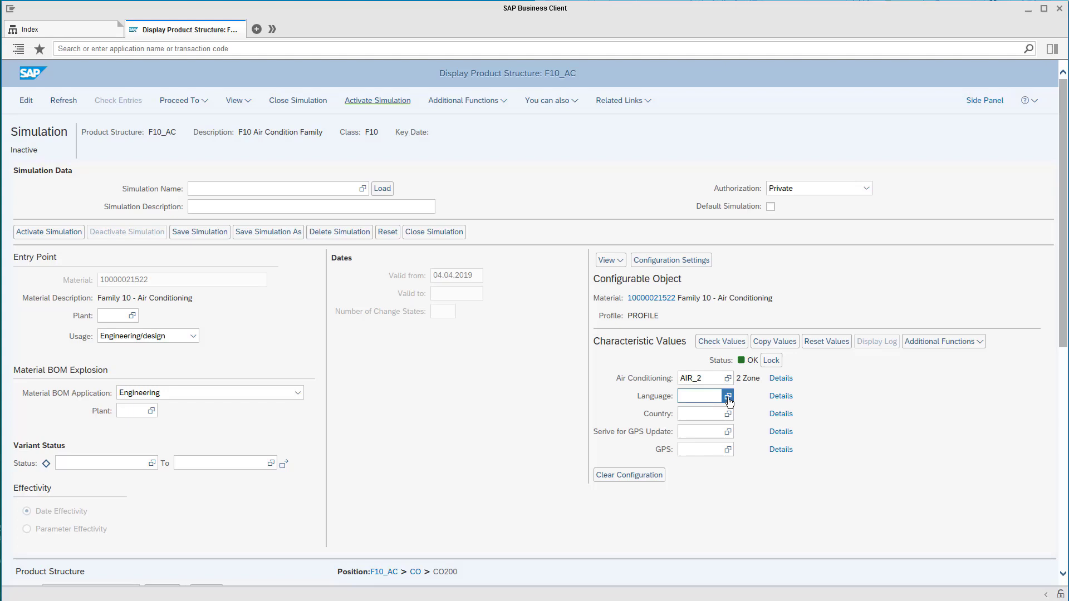
- Set Language to 0002 (English) and Country to 0002 (USA)
{"action": "left_click", "coordinate": [729, 397]}
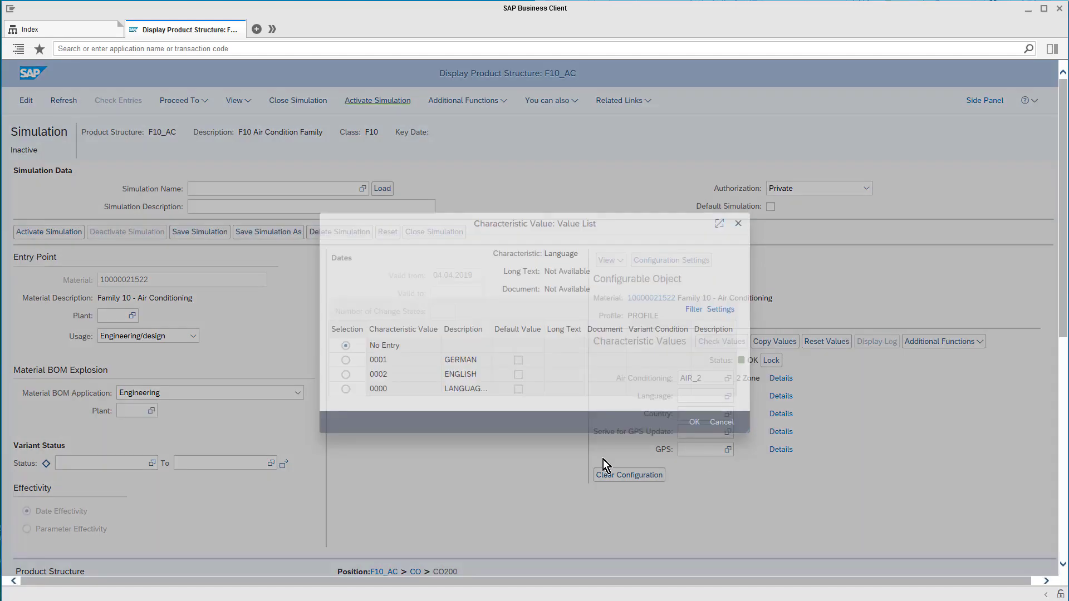
{"action": "left_click", "coordinate": [346, 374]}
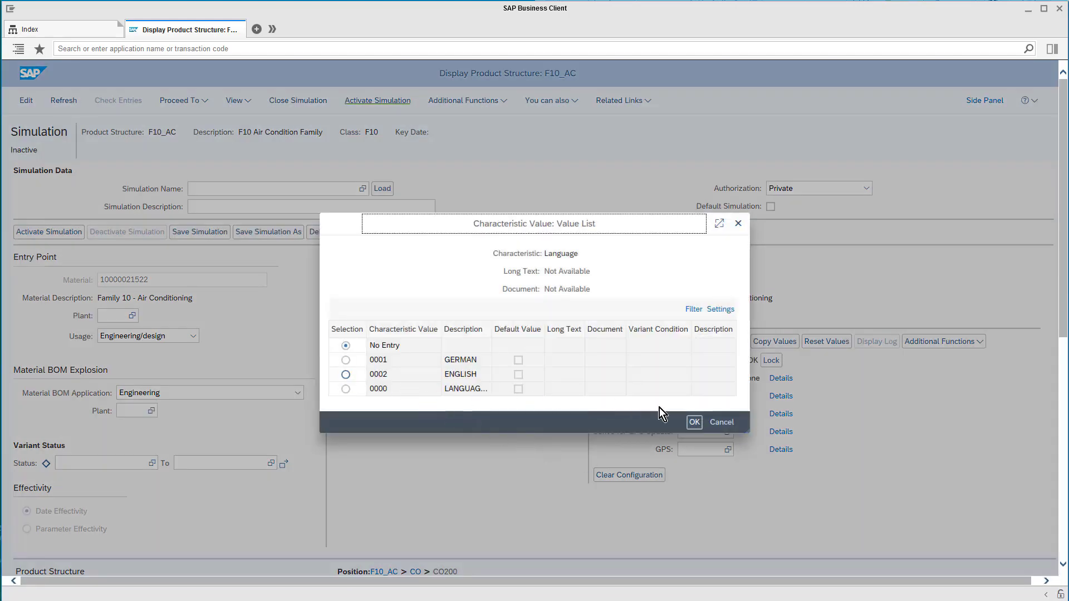
{"action": "left_click", "coordinate": [695, 423]}
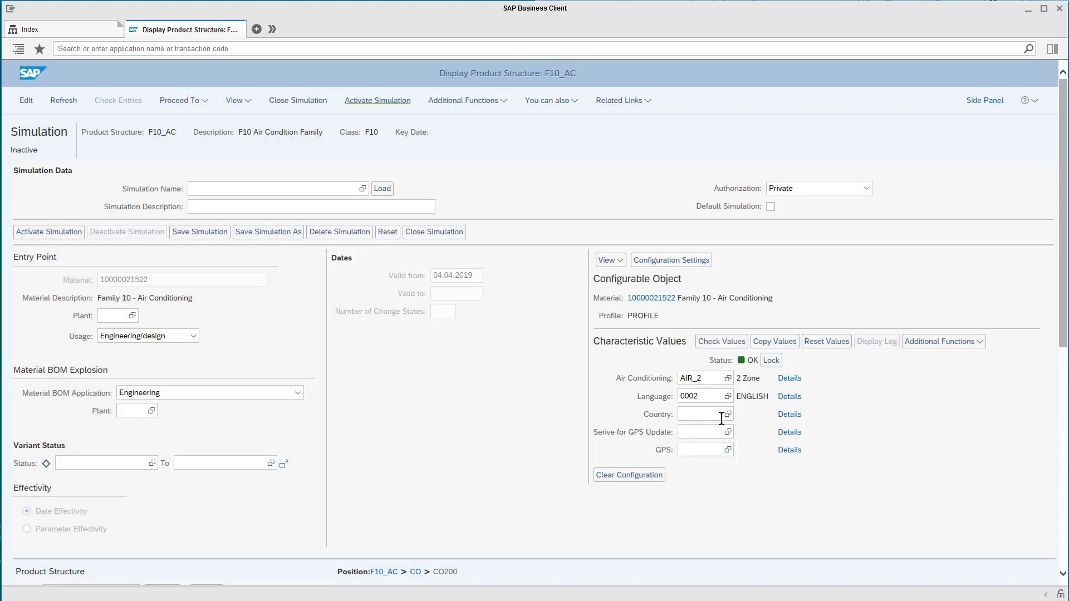
{"action": "left_click", "coordinate": [728, 415]}
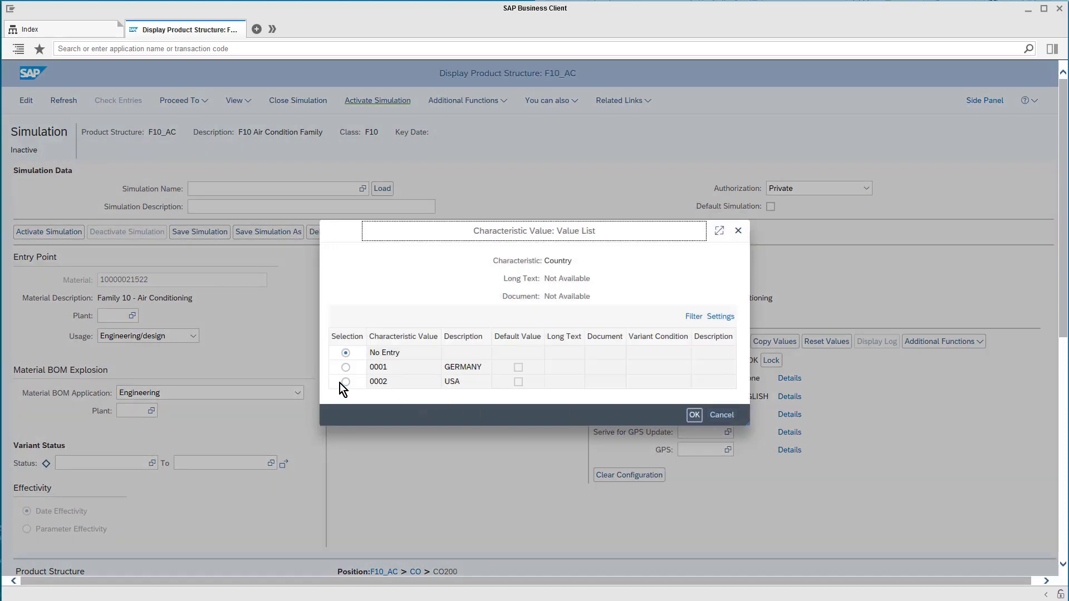
{"action": "left_click", "coordinate": [346, 382]}
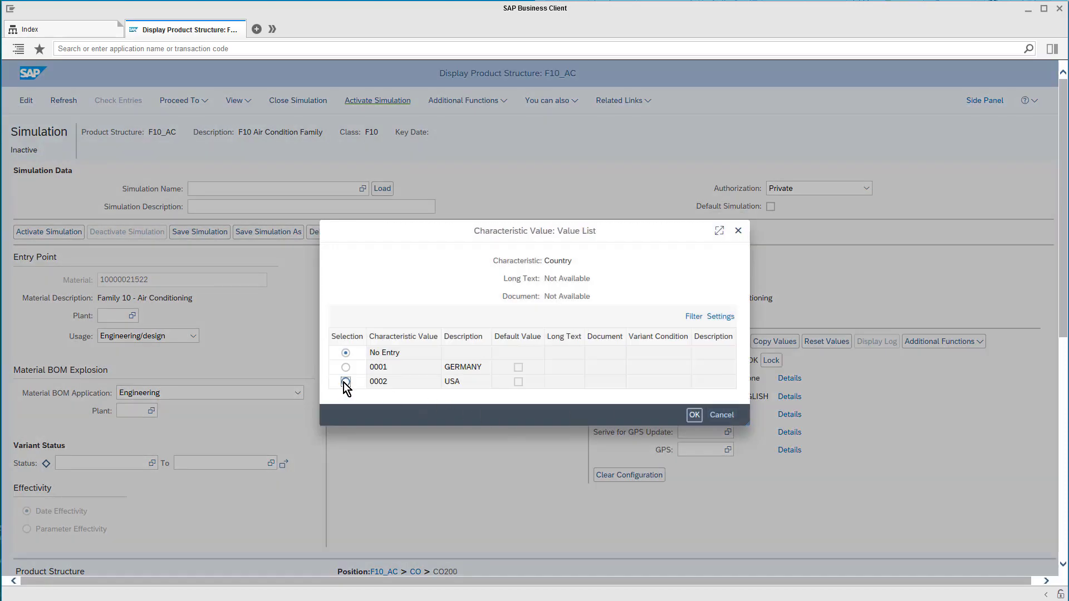
{"action": "left_click", "coordinate": [695, 419]}
- Set GPS Update to D_U99 Not Specified and GPS to D_GP02 (W/O GPS), then apply
{"action": "left_click", "coordinate": [728, 432]}
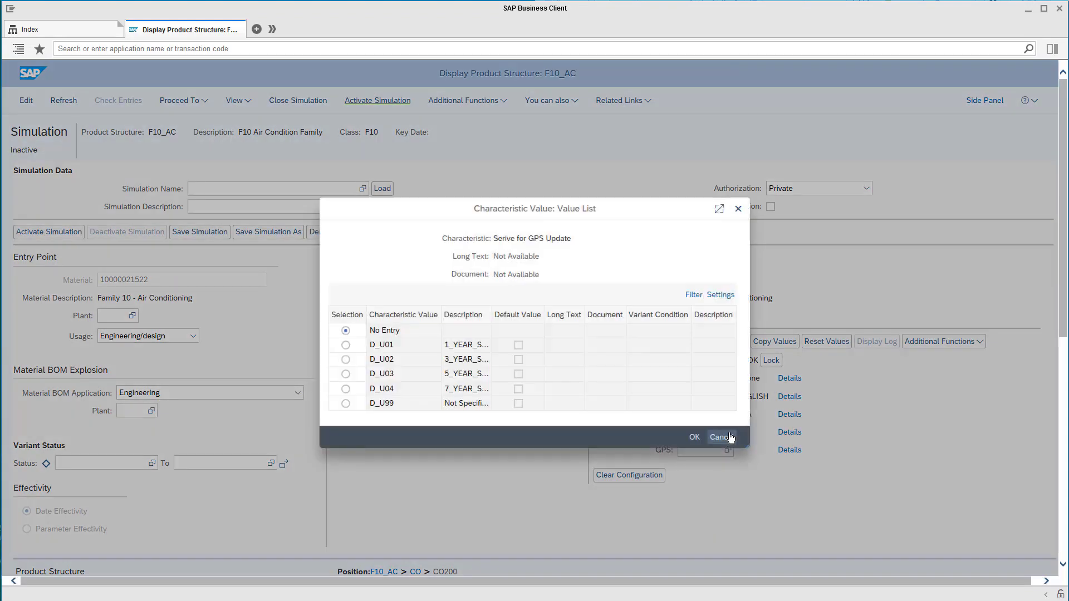
{"action": "left_click", "coordinate": [346, 404]}
{"action": "left_click", "coordinate": [695, 437]}
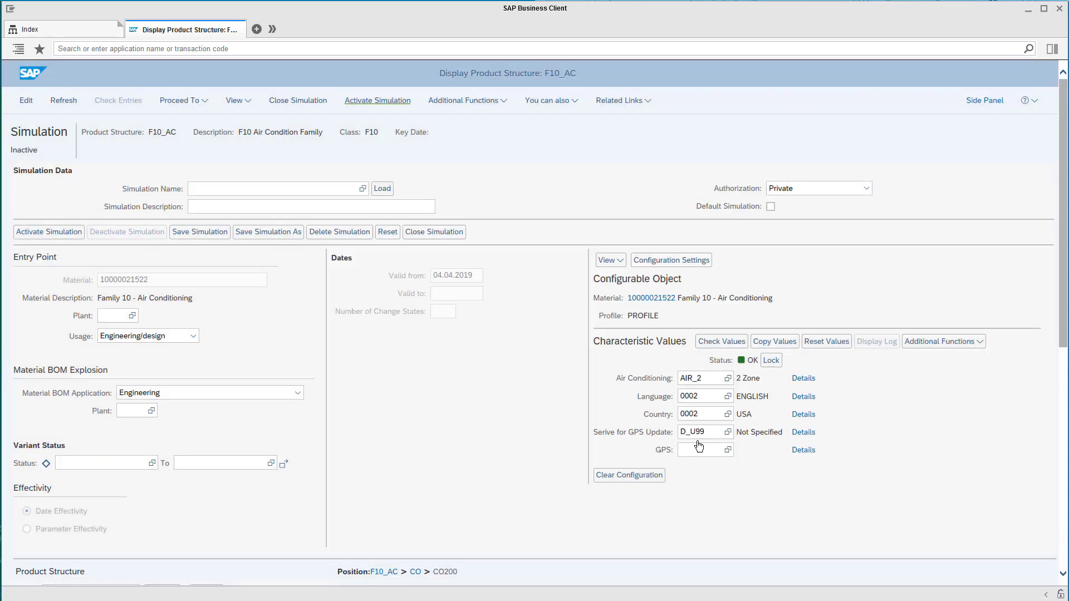
{"action": "left_click", "coordinate": [727, 450]}
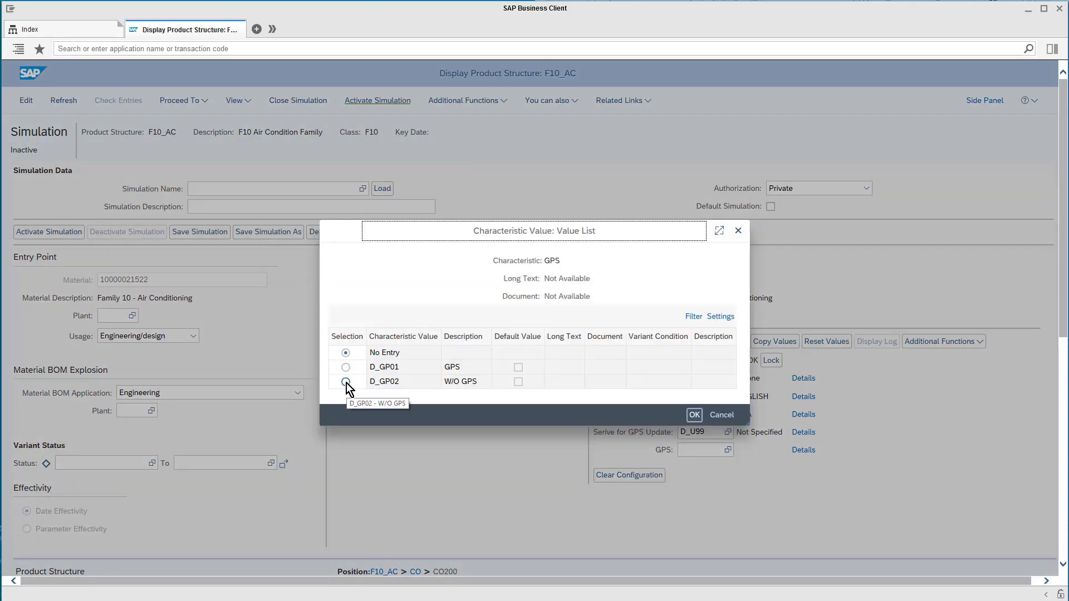
{"action": "left_click", "coordinate": [346, 381]}
{"action": "left_click", "coordinate": [695, 415]}
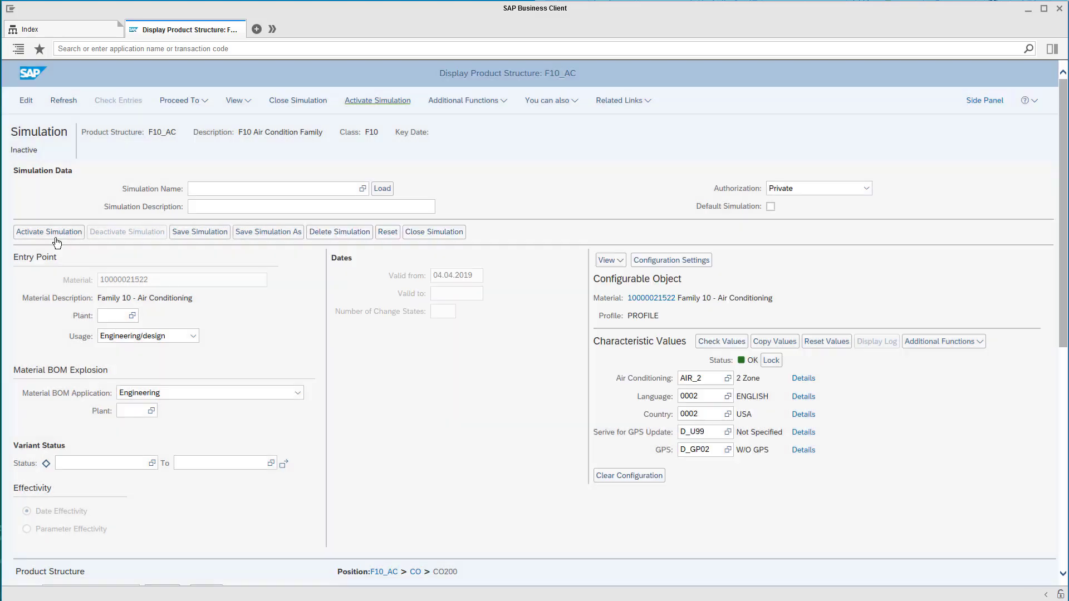
{"action": "left_click", "coordinate": [54, 235]}
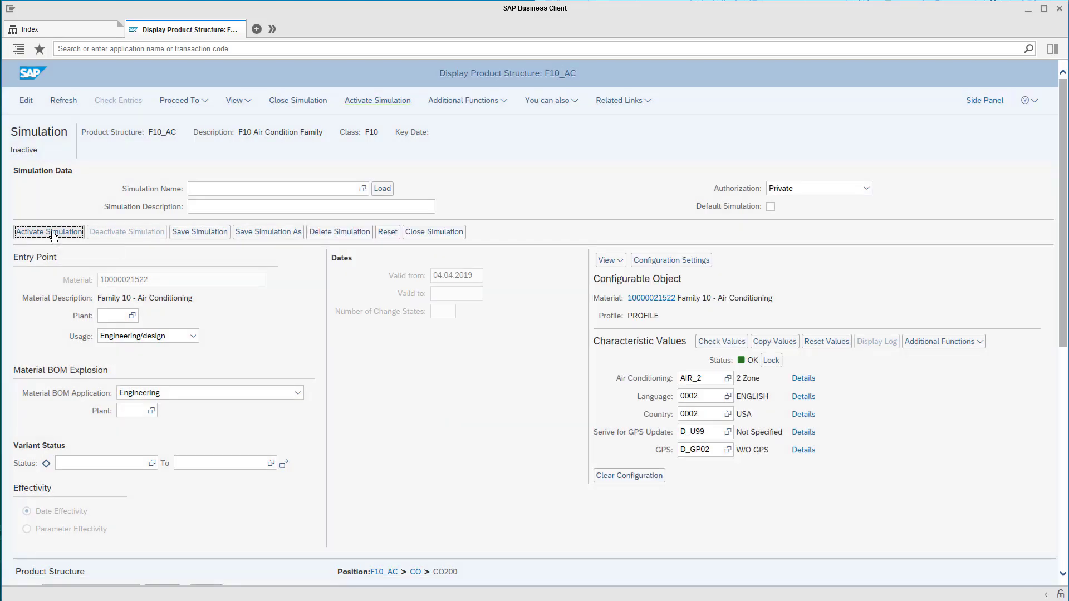
- Activate the simulation and expand all levels to show the filtered 2Z items
{"action": "left_click", "coordinate": [449, 235]}
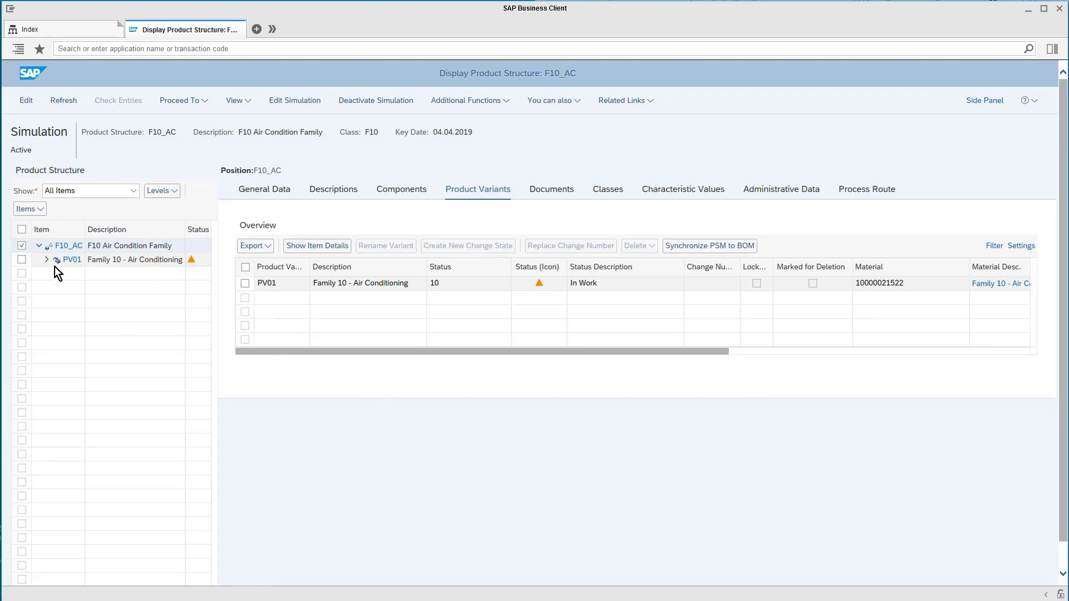
{"action": "left_click", "coordinate": [175, 193]}
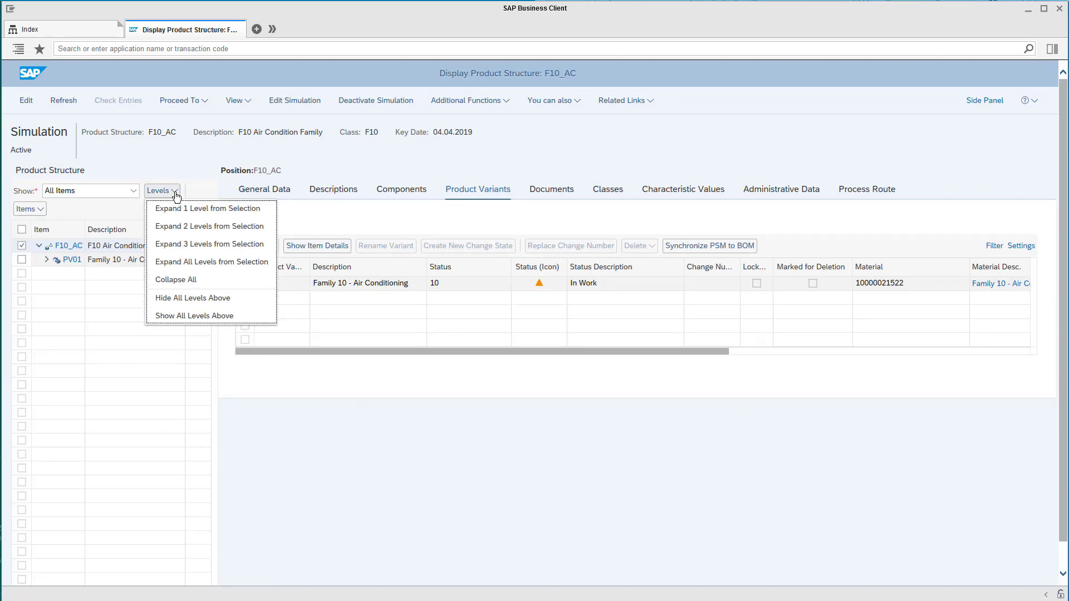
{"action": "left_click", "coordinate": [189, 259]}
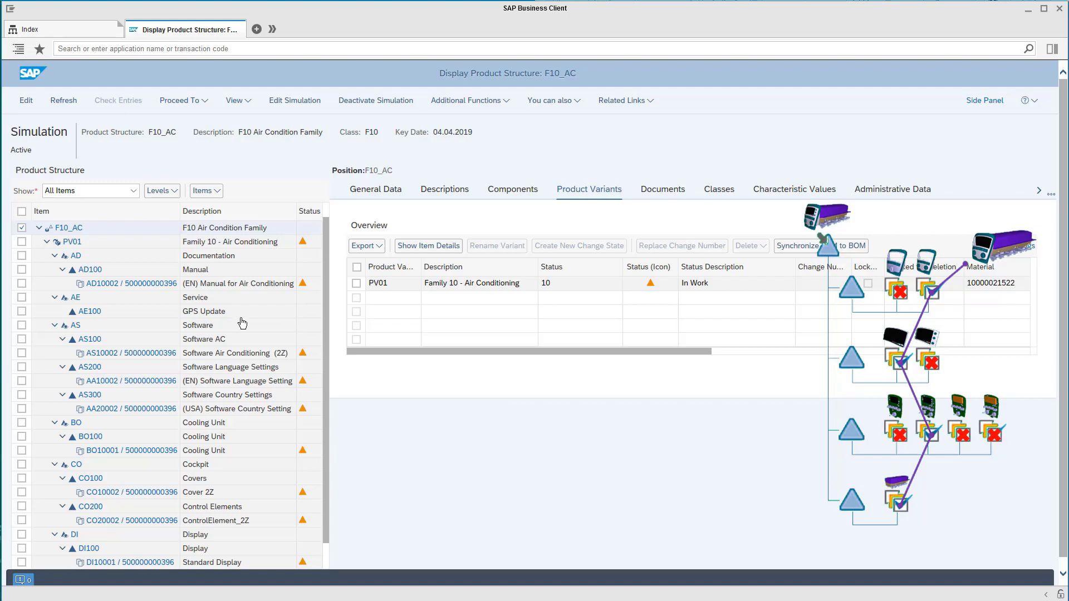
{"action": "scroll", "coordinate": [240, 318], "scroll_direction": "down", "scroll_amount": 2}
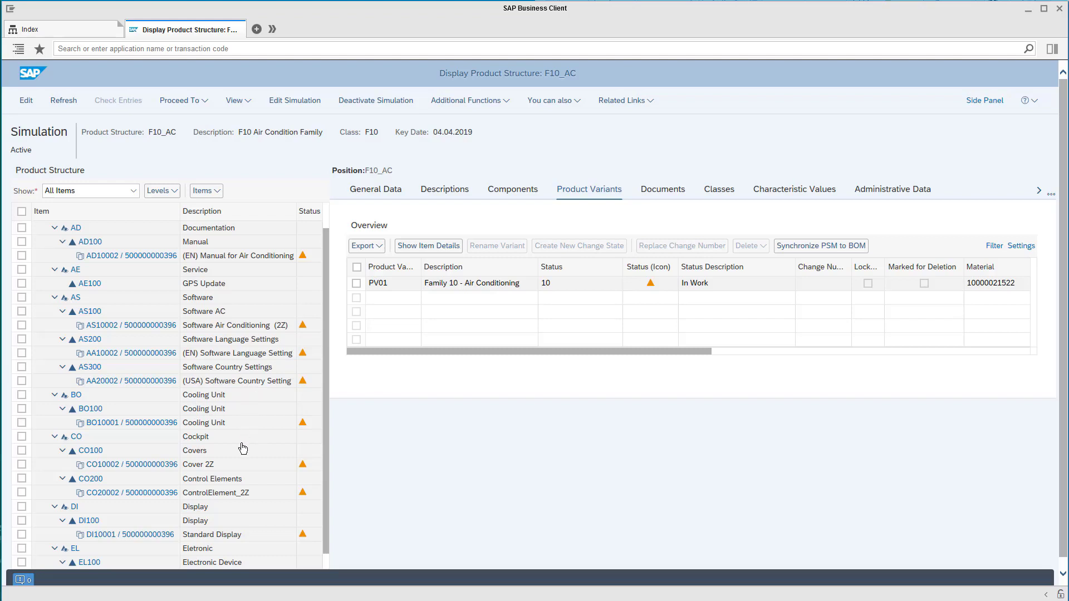
{"action": "scroll", "coordinate": [220, 486], "scroll_direction": "down", "scroll_amount": 1}
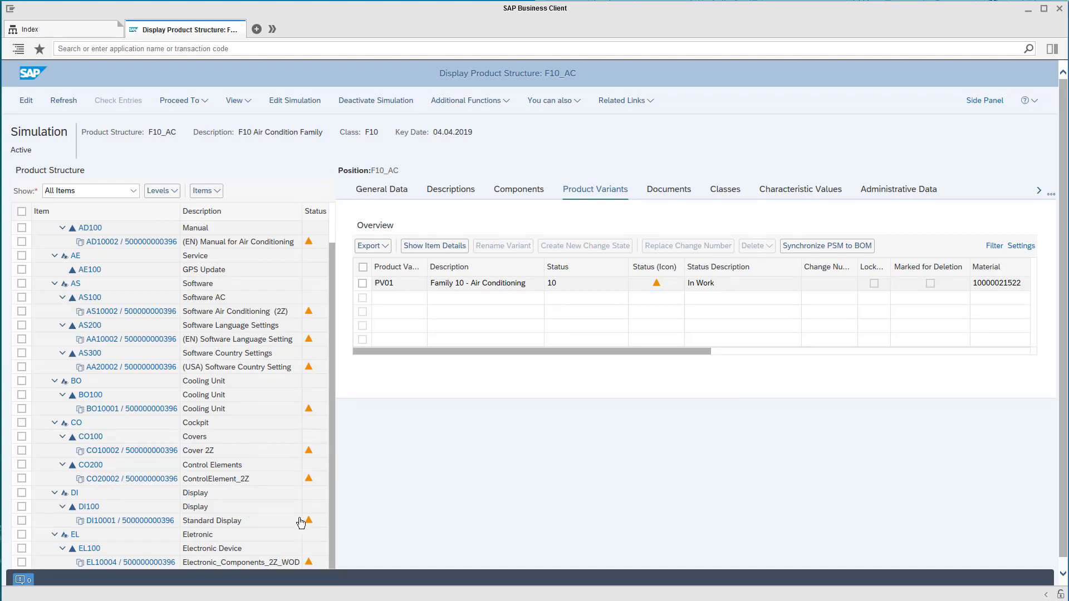
{"action": "scroll", "coordinate": [301, 519], "scroll_direction": "down", "scroll_amount": 1}
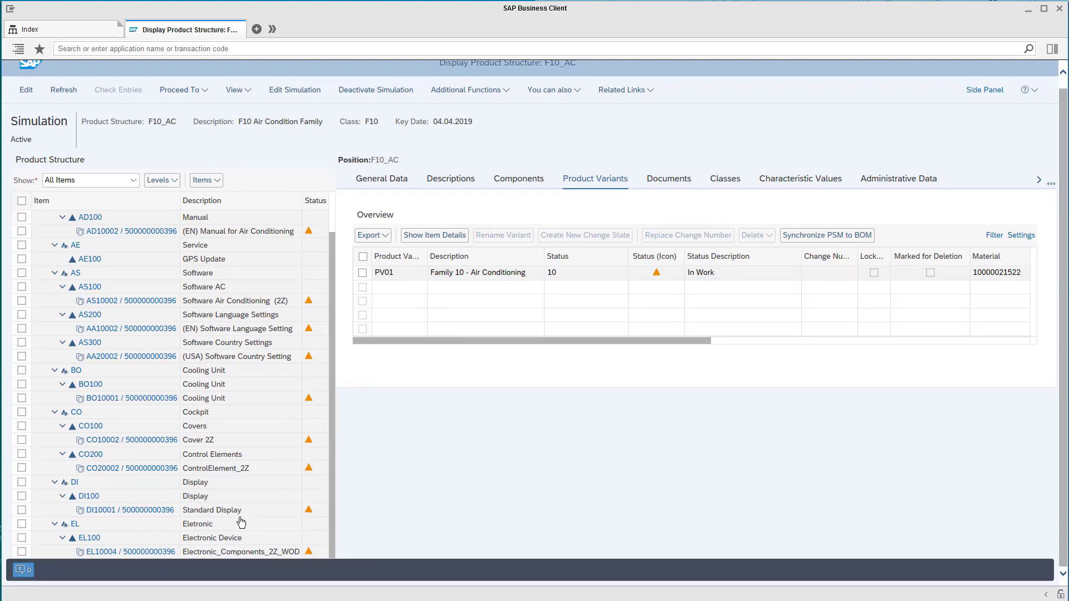